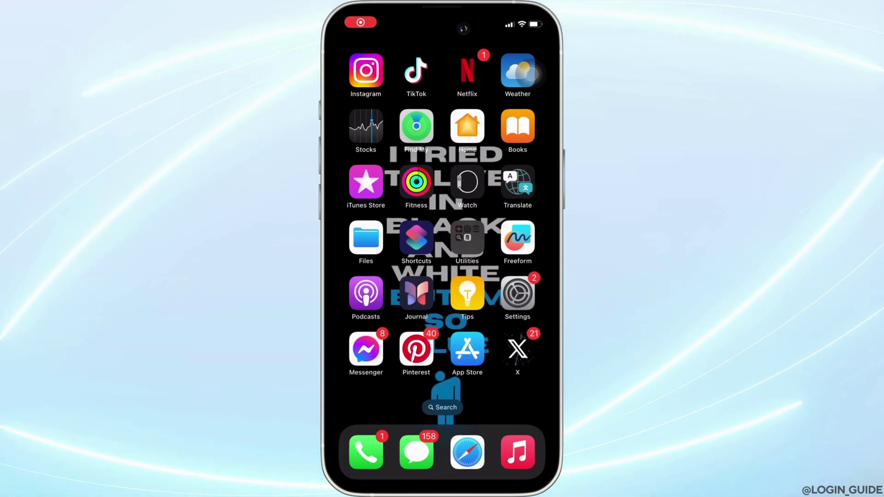
- Check in Control Center's Wi-Fi list that the phone is connected to Zte
left_click_drag(531, 21, 530, 73)
left_click(394, 138)
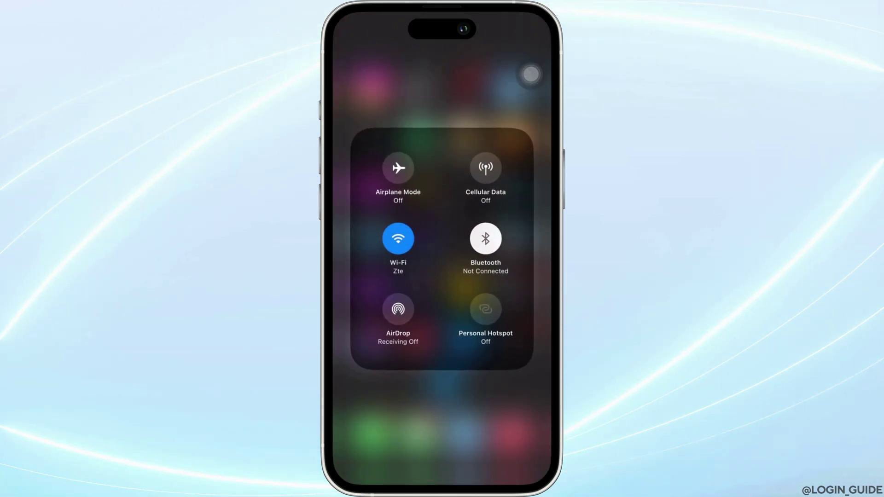
left_click(394, 237)
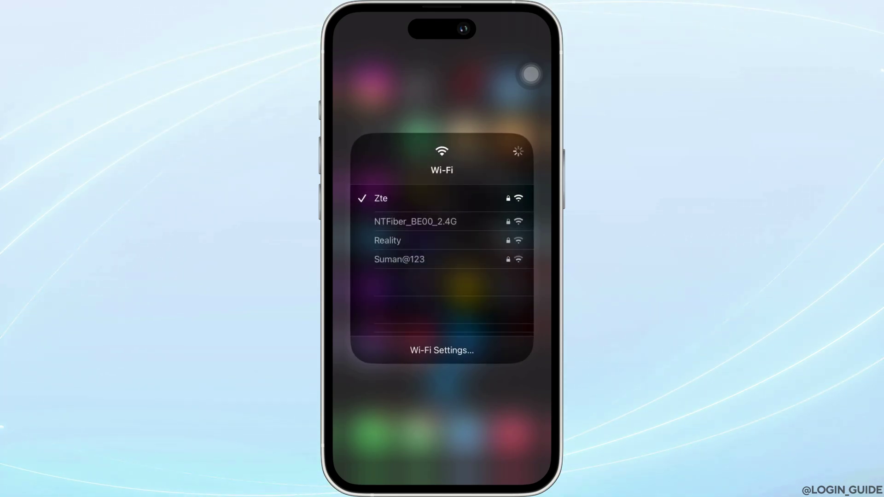
left_click(531, 74)
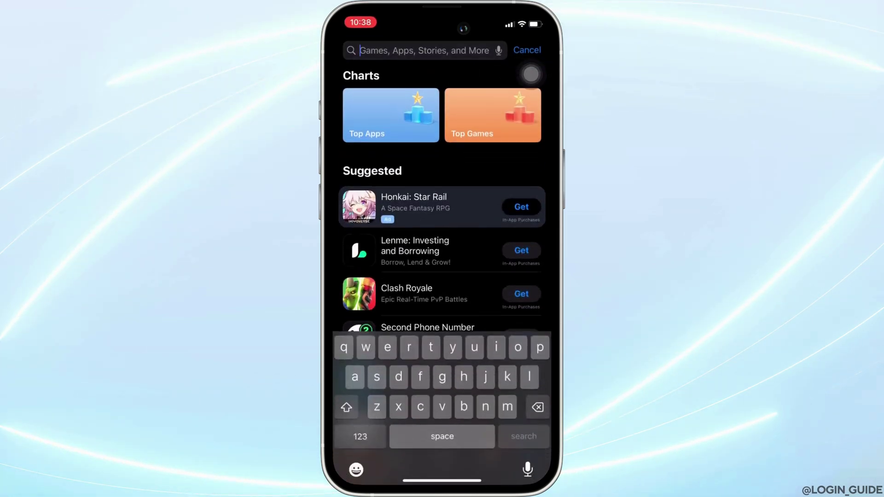
type("bi")
type("nike")
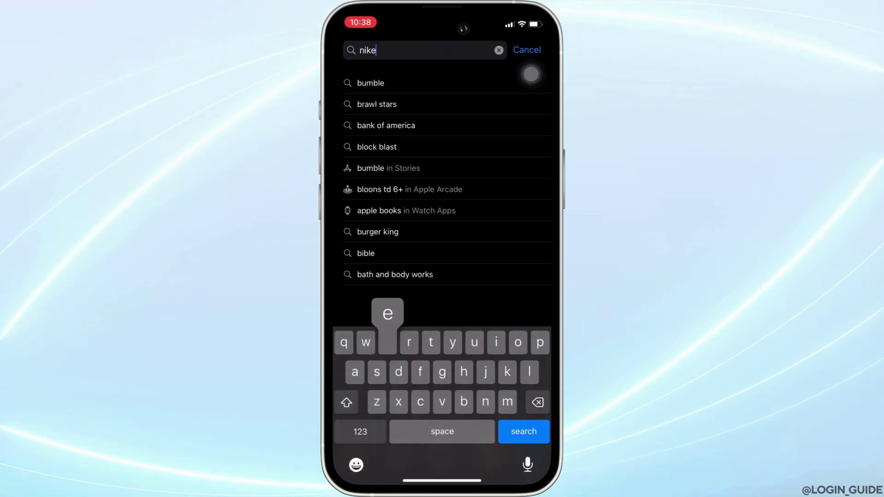
type(" run")
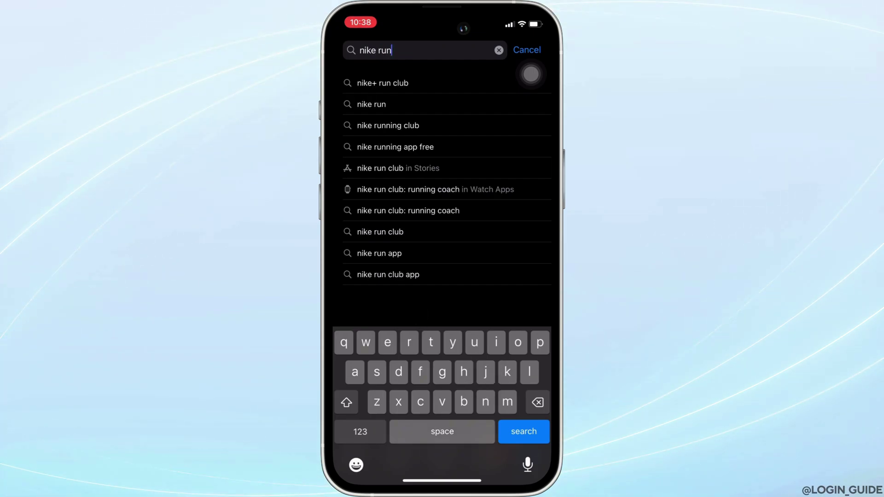
- Search the App Store for 'nike run' and open the Nike Run Club: Running Coach page
left_click(531, 74)
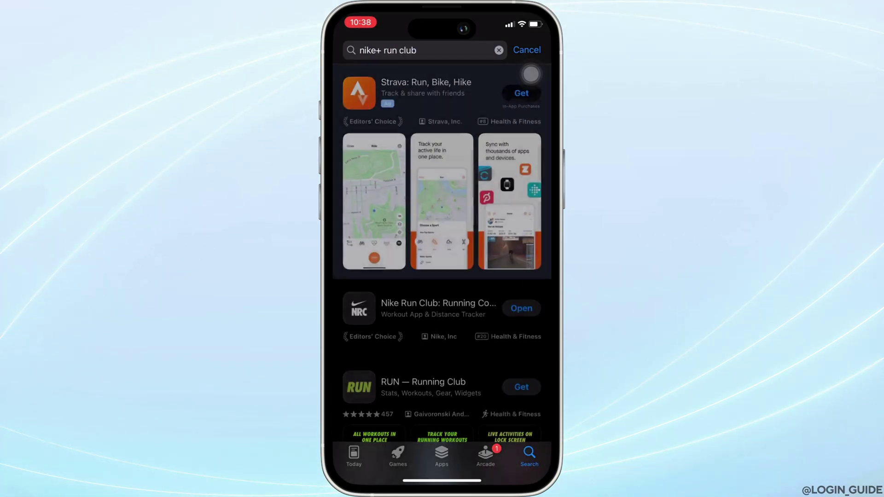
left_click(530, 74)
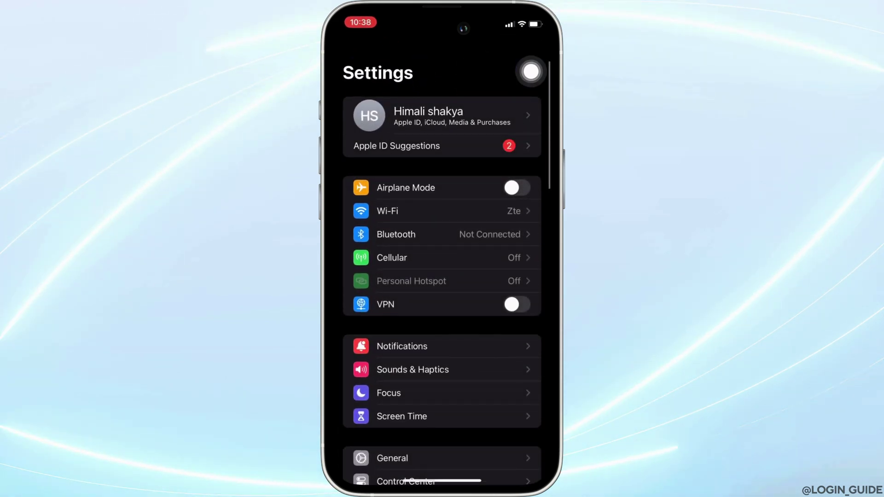
scroll(442, 277, "down", 2)
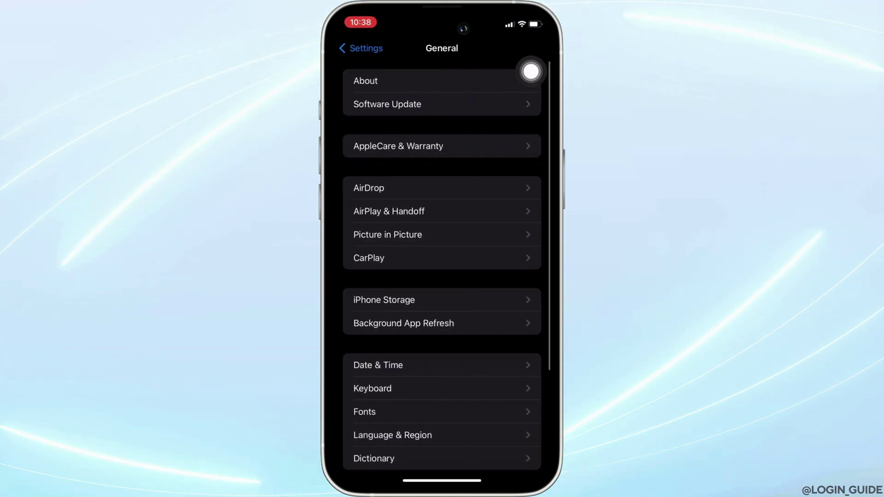
- Offload Nike Run Club from General > iPhone Storage and confirm Offload App
left_click(414, 300)
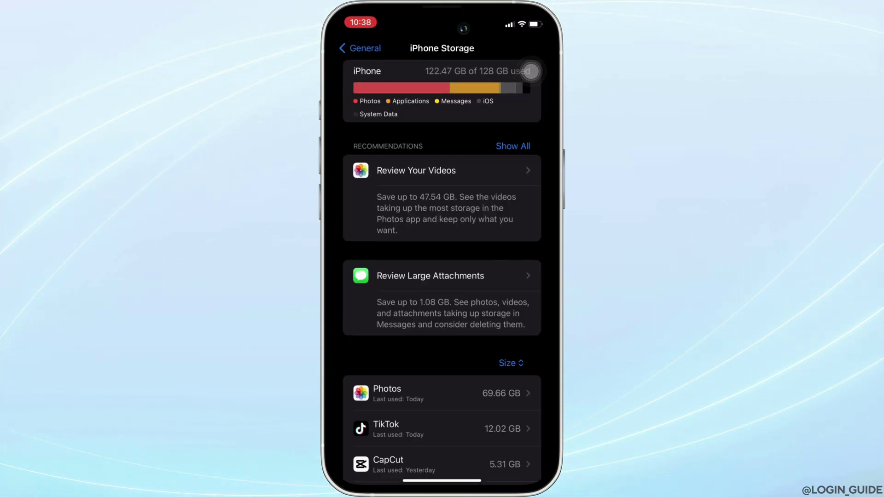
scroll(442, 276, "down", 3)
scroll(442, 276, "down", 5)
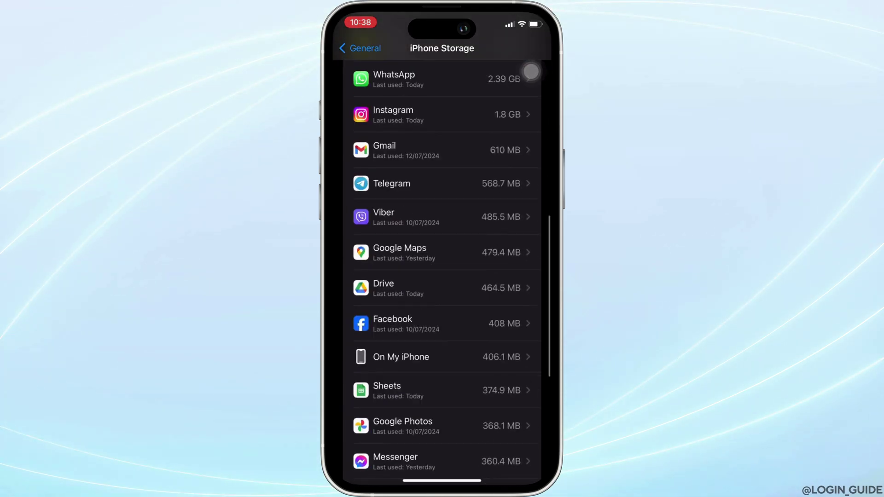
left_click(442, 389)
scroll(442, 277, "down", 3)
scroll(442, 276, "down", 2)
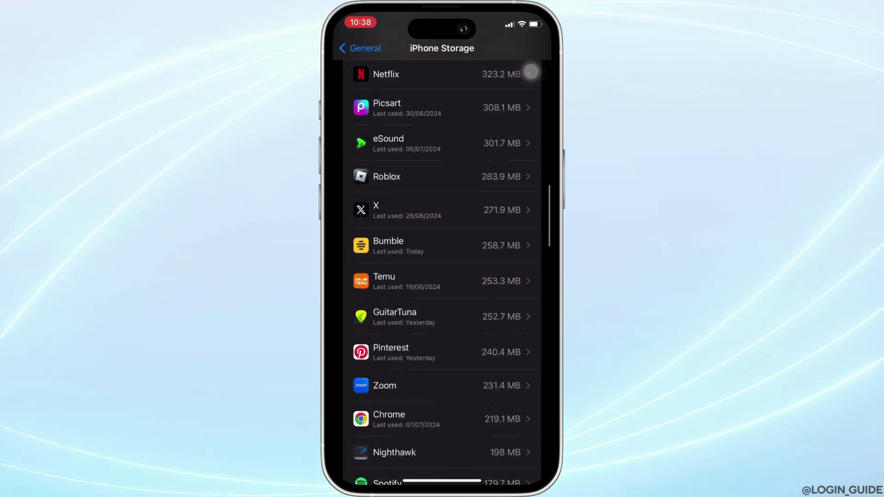
scroll(442, 276, "down", 3)
scroll(442, 276, "down", 3)
scroll(441, 277, "down", 1)
scroll(443, 276, "down", 2)
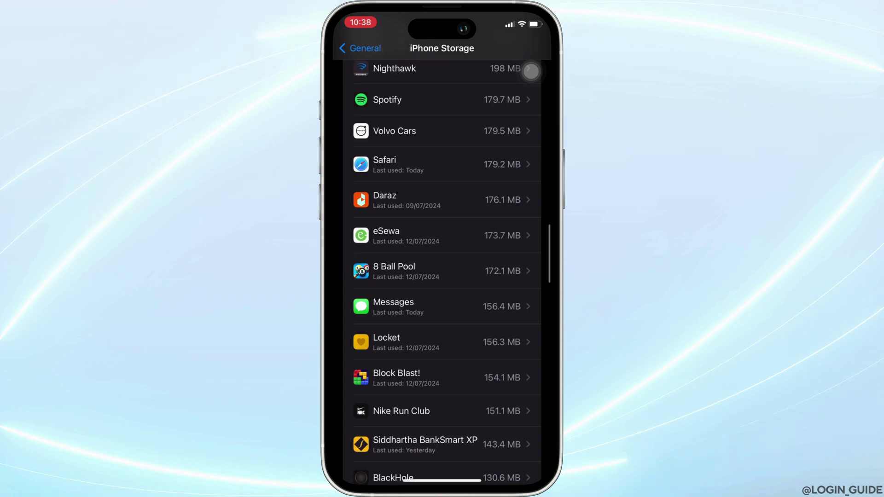
left_click(400, 411)
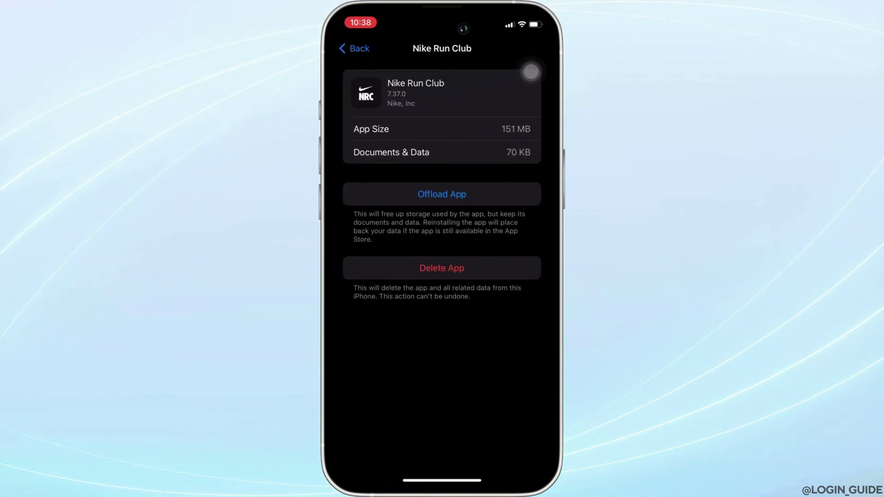
left_click(443, 193)
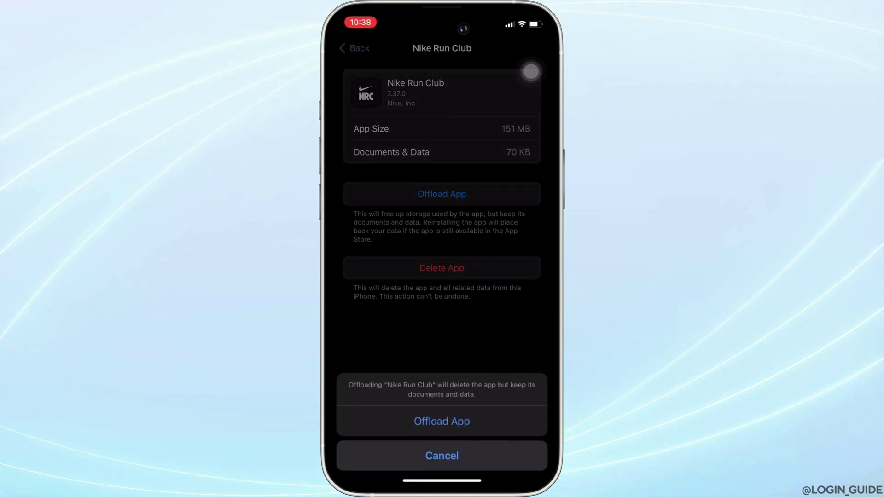
left_click(442, 418)
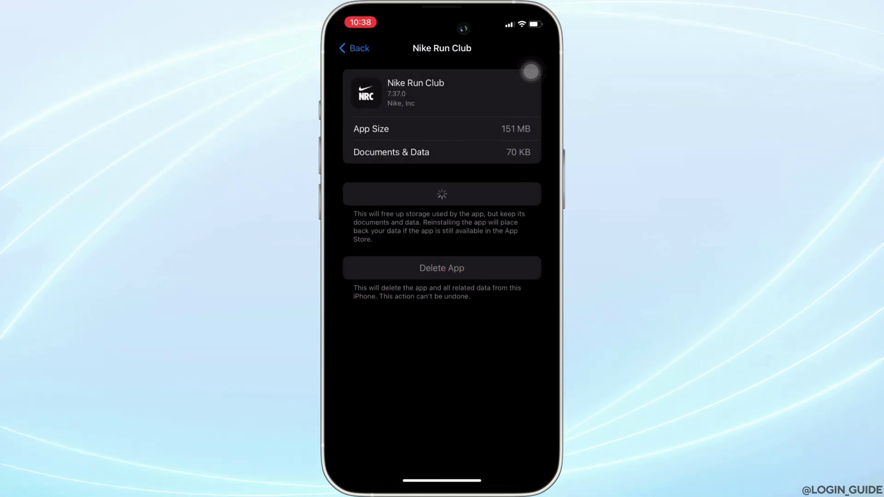